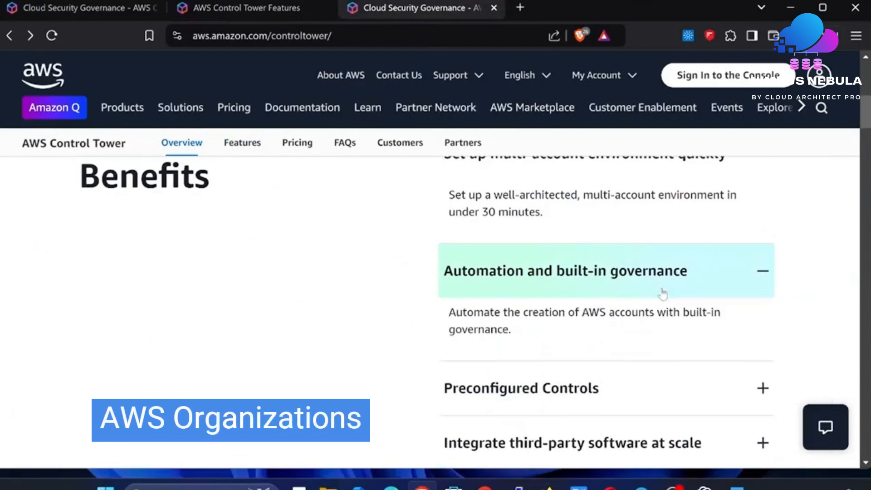
Step: Examine the Control Tower benefits on preconfigured controls and integrating third-party software at scale
scroll(660, 302, "down", 1)
left_click(635, 316)
scroll(635, 317, "down", 1)
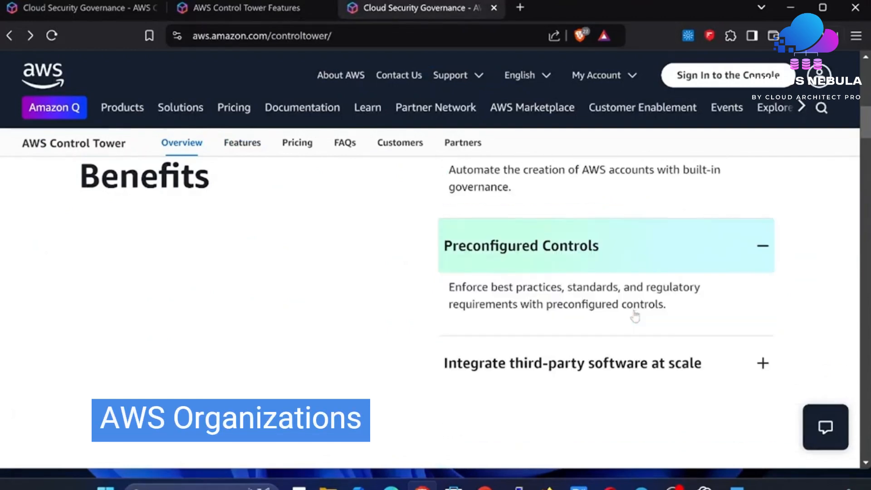
left_click(615, 357)
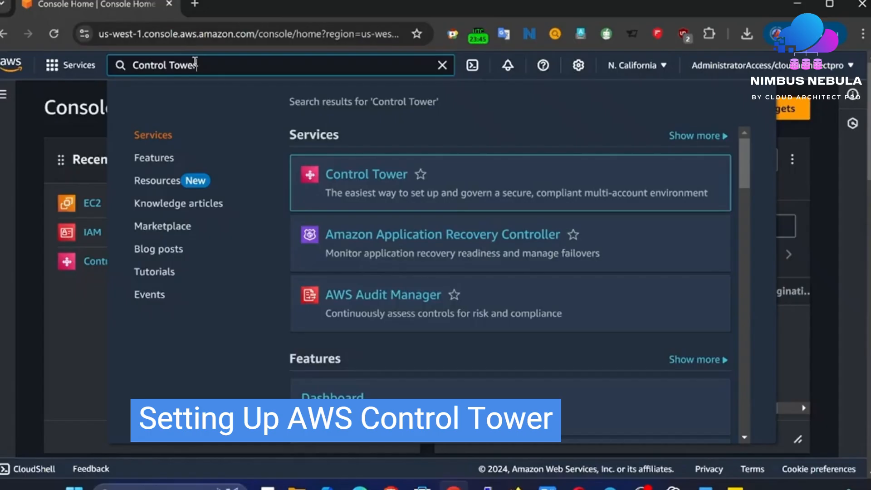
Step: Open the Control Tower service from the AWS console search and start the landing zone setup
mouse_move(317, 173)
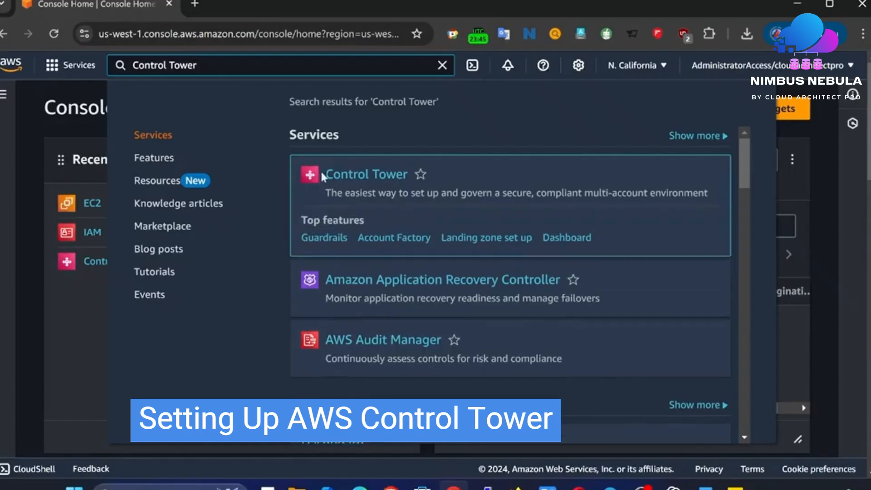
left_click(363, 178)
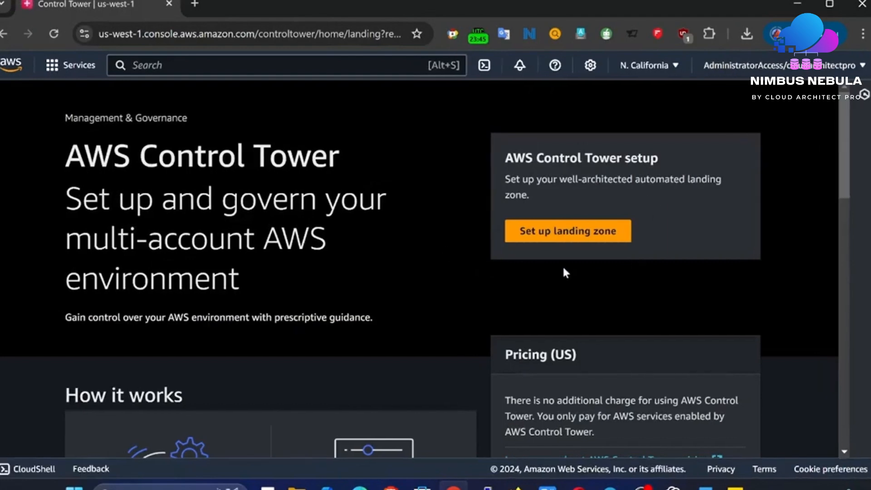
left_click(576, 230)
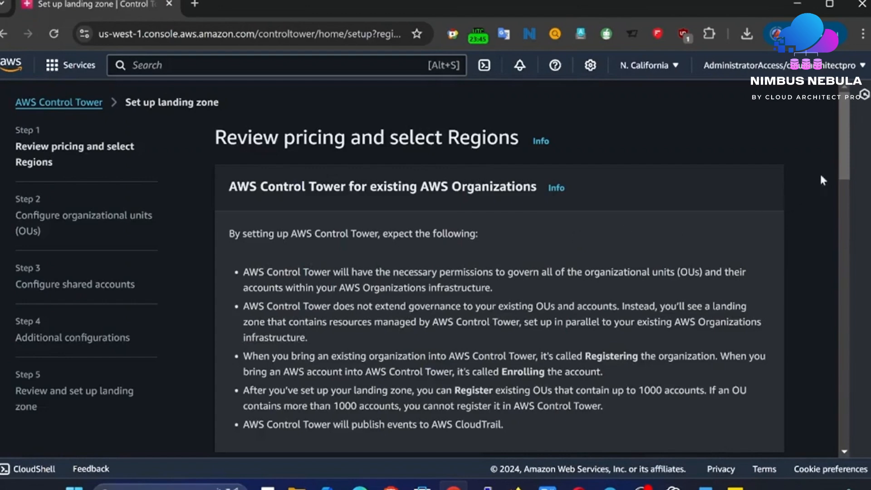
Step: Review the pricing information and the available Home Region choices, keeping US West (N. California)
left_click_drag(846, 158, 846, 218)
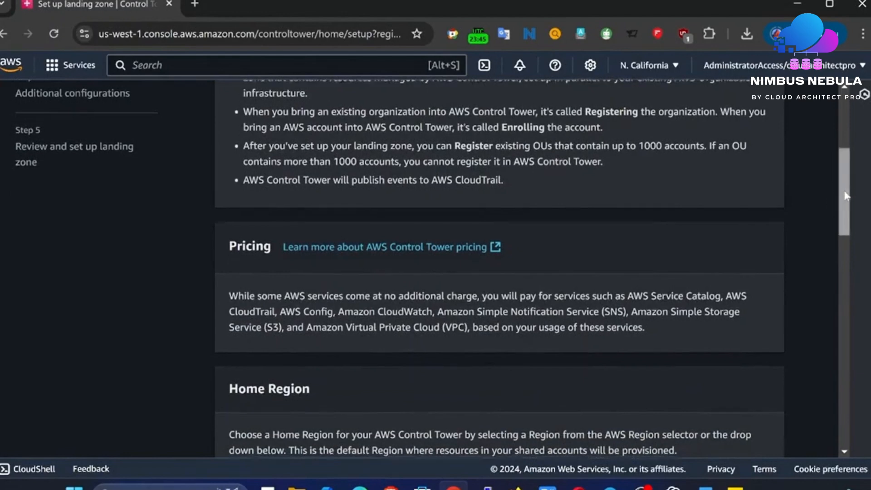
left_click_drag(840, 196, 846, 242)
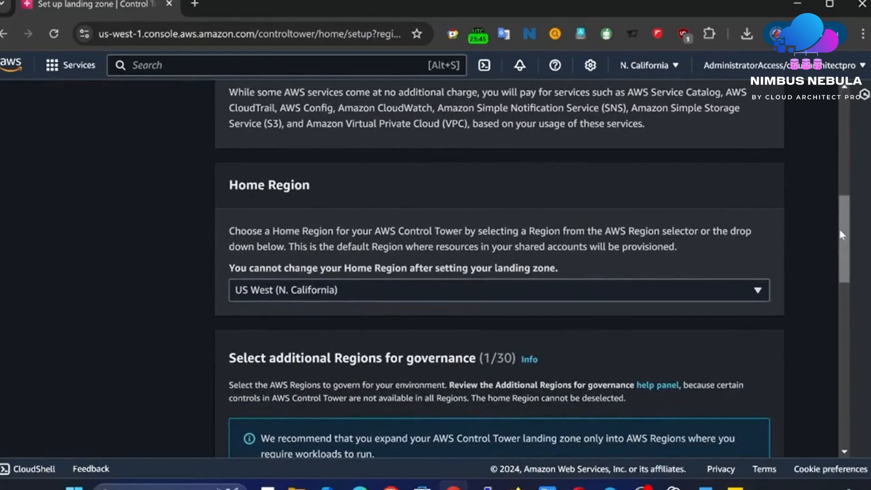
left_click_drag(841, 234, 842, 237)
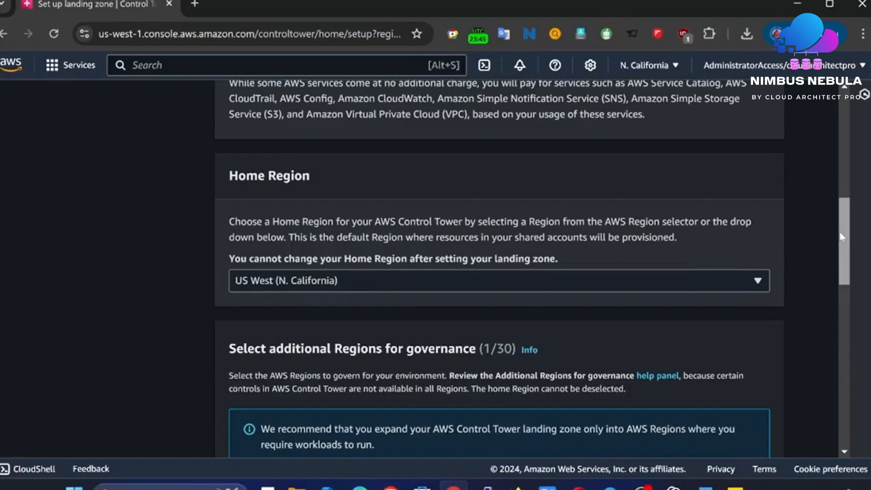
left_click(697, 283)
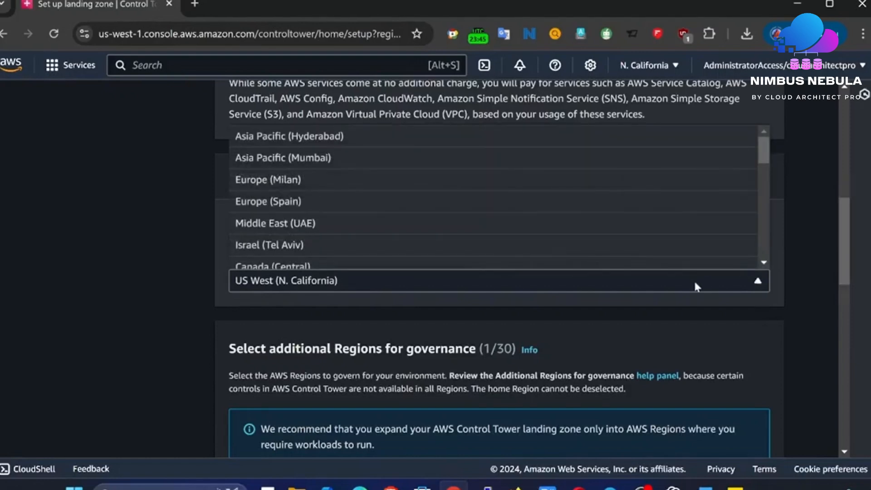
left_click(693, 280)
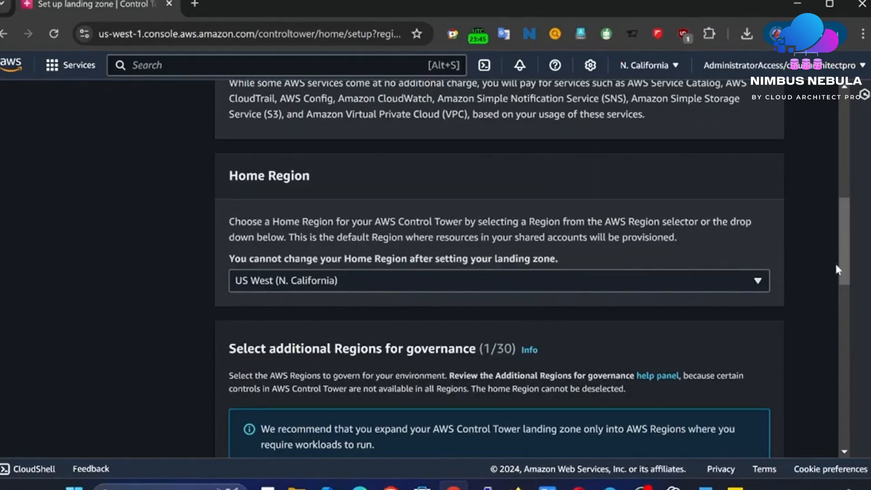
Step: Keep only the home Region governed and Region deny set to Not enabled, and continue to the organizational units
scroll(839, 273, "down", 3)
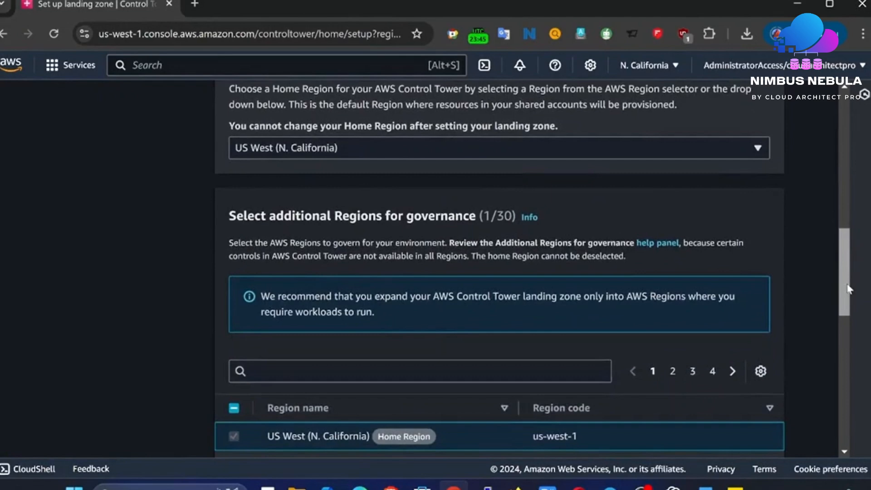
left_click_drag(848, 289, 853, 425)
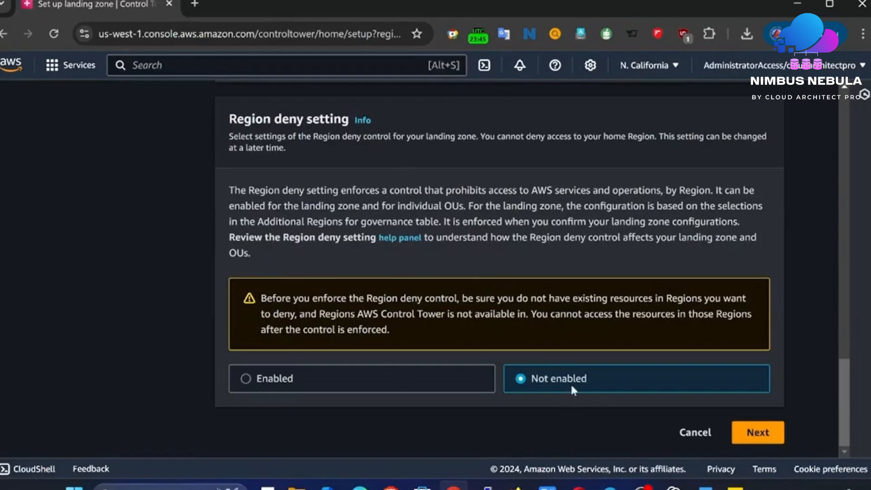
left_click(760, 442)
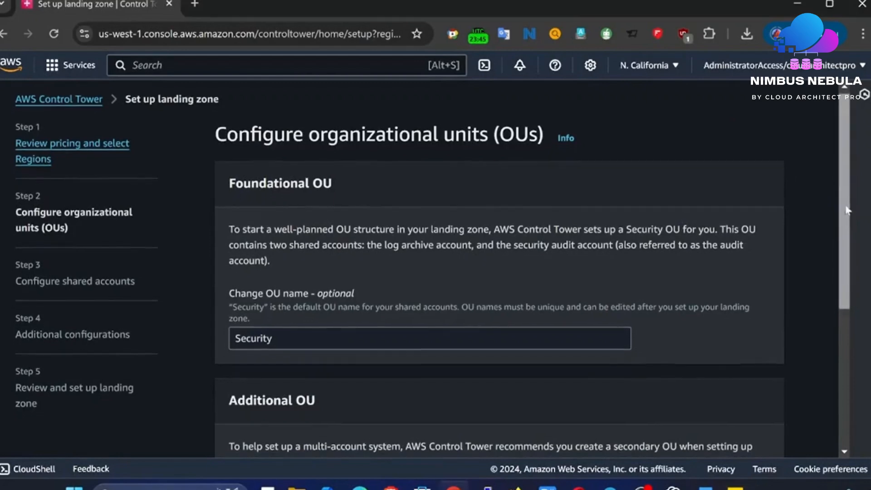
Step: Keep Security as the foundational OU and Sandbox as the new additional OU, and continue to the shared accounts
left_click_drag(846, 205, 835, 247)
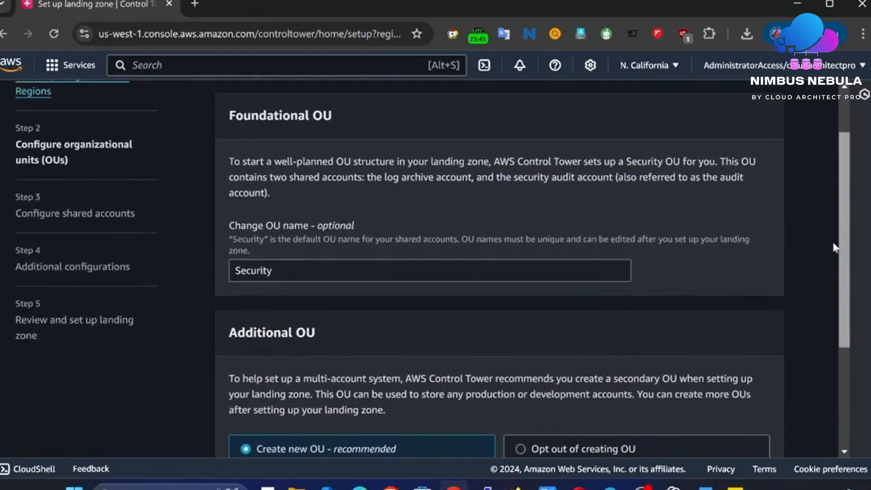
left_click_drag(834, 247, 838, 328)
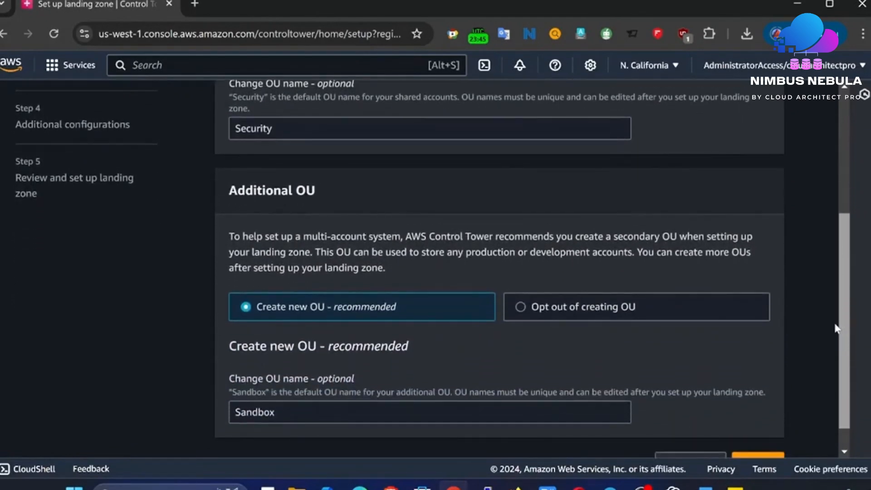
left_click_drag(837, 328, 838, 347)
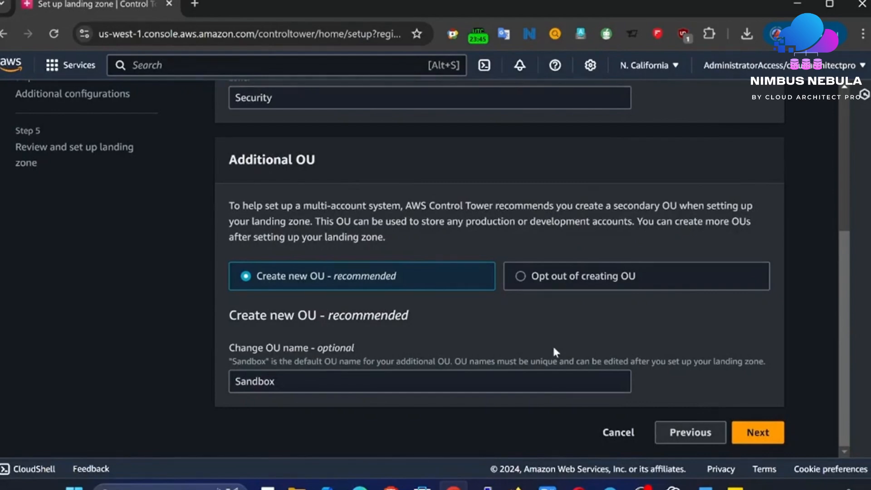
left_click(258, 385)
double_click(258, 385)
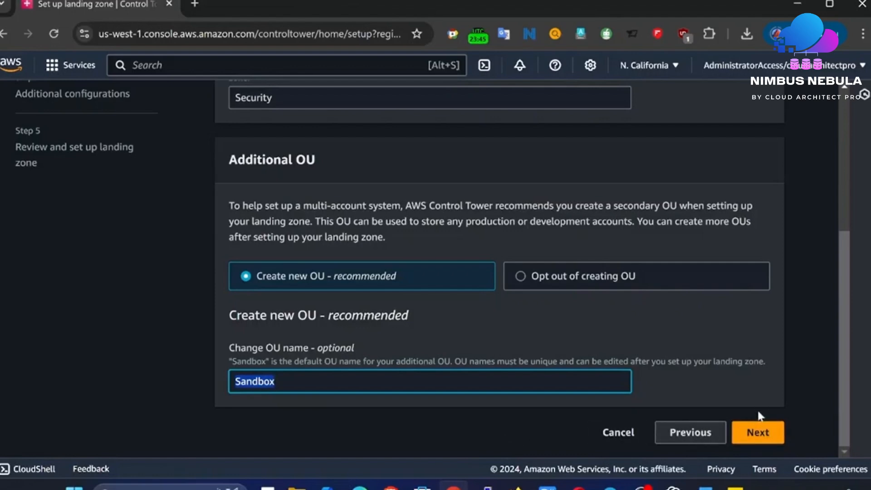
left_click(766, 437)
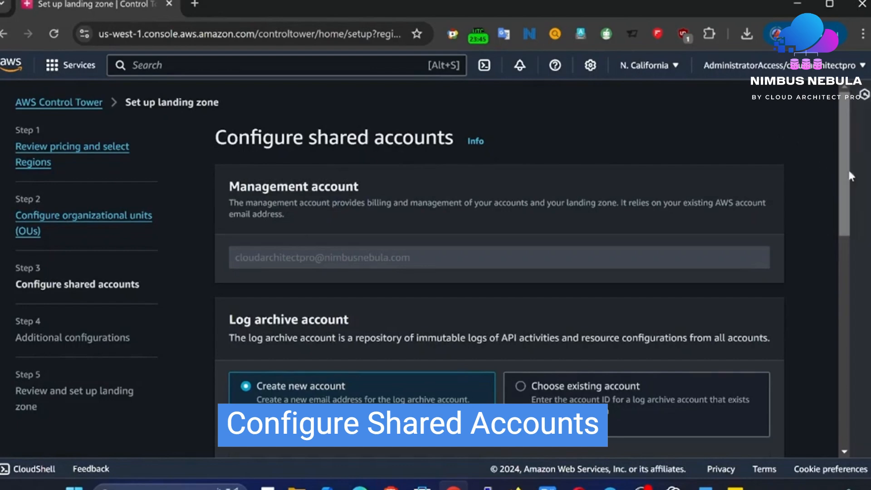
Step: Look through the shared account sections and enter the email address for the new Log Archive account
left_click_drag(846, 179, 856, 252)
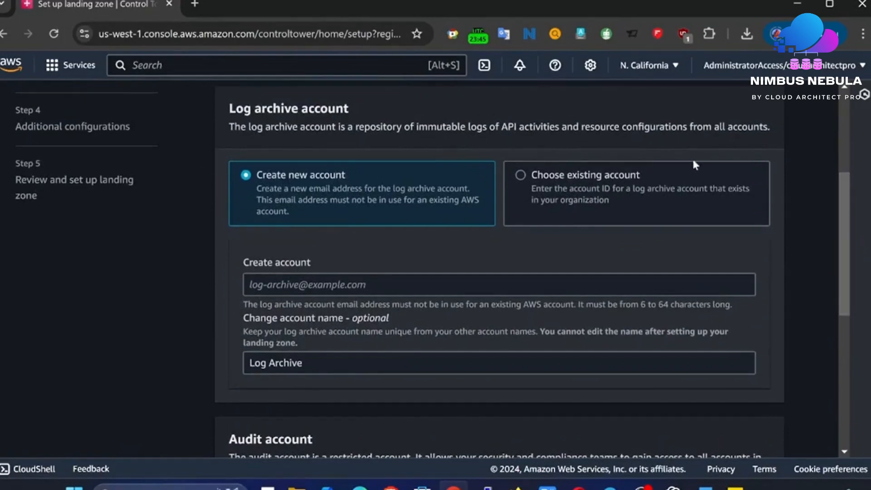
left_click_drag(845, 204, 844, 295)
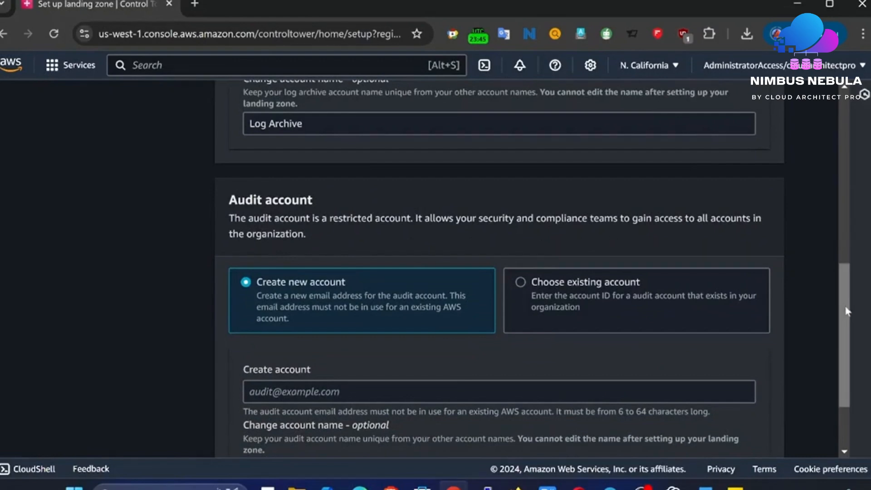
left_click_drag(840, 308, 832, 259)
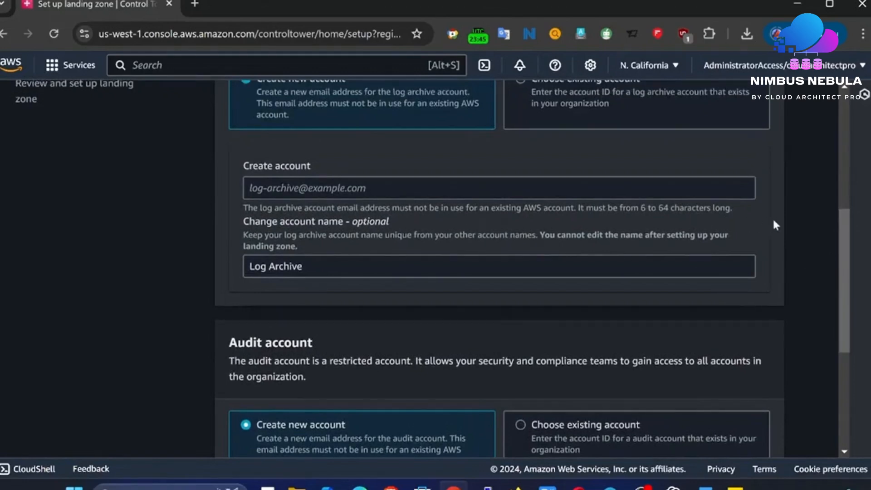
left_click(329, 190)
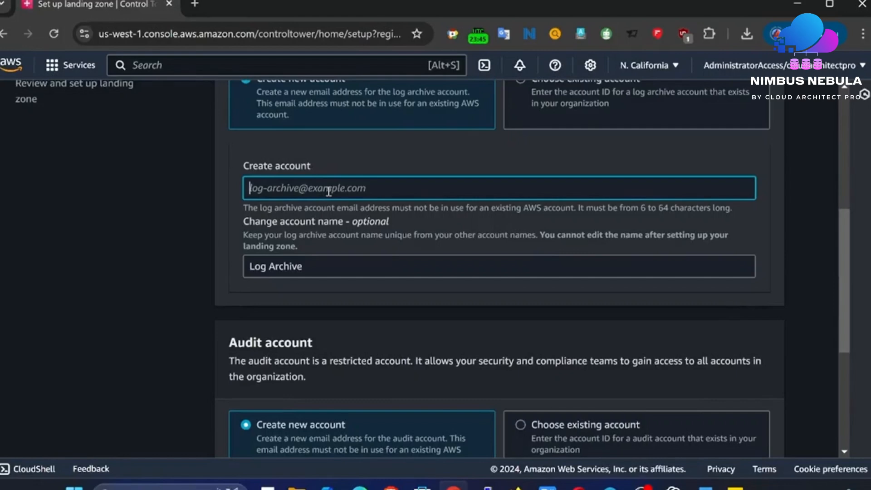
key("ctrl+v")
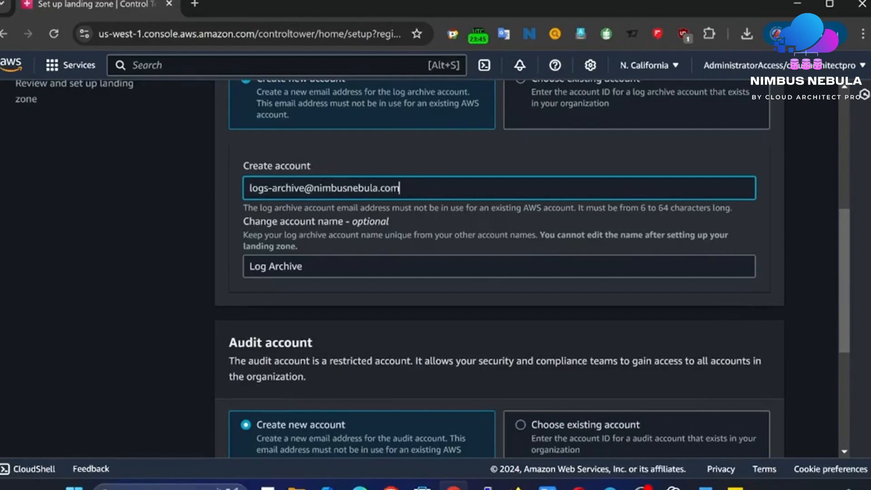
Step: Enter the email address for the new Audit account, keeping Audit as its account name
key("alt+Tab")
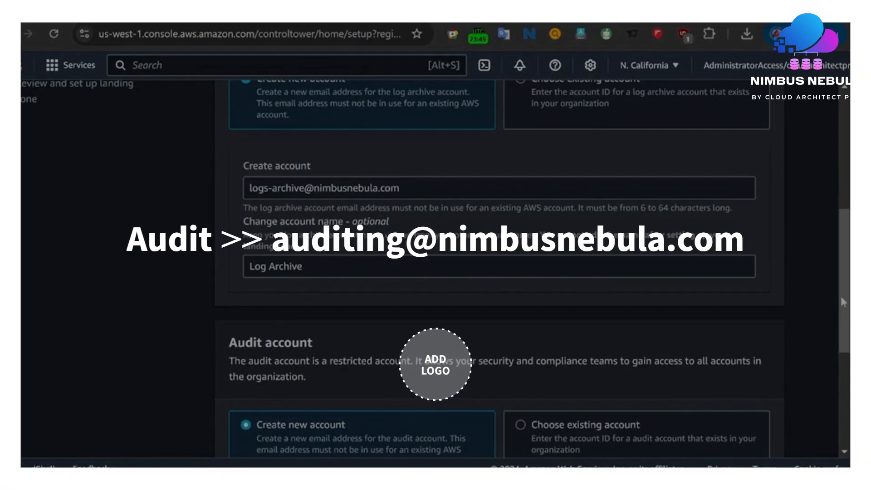
left_click_drag(842, 298, 842, 383)
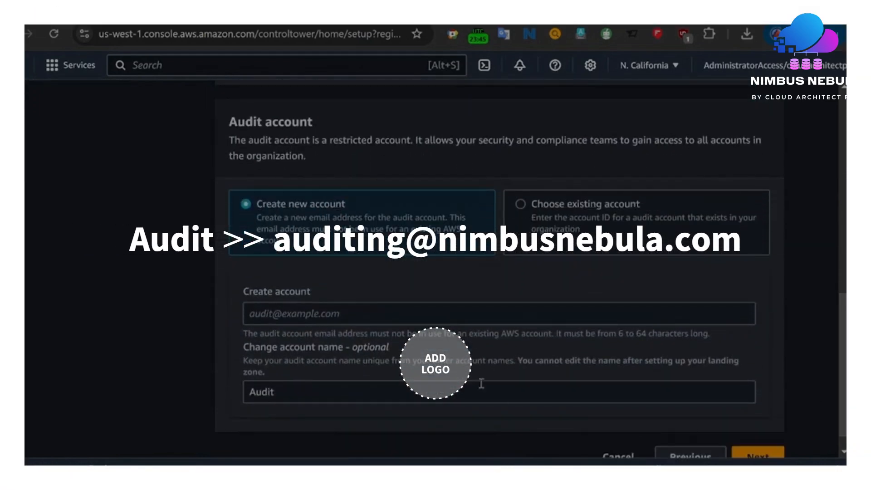
left_click(397, 320)
key("ctrl+v")
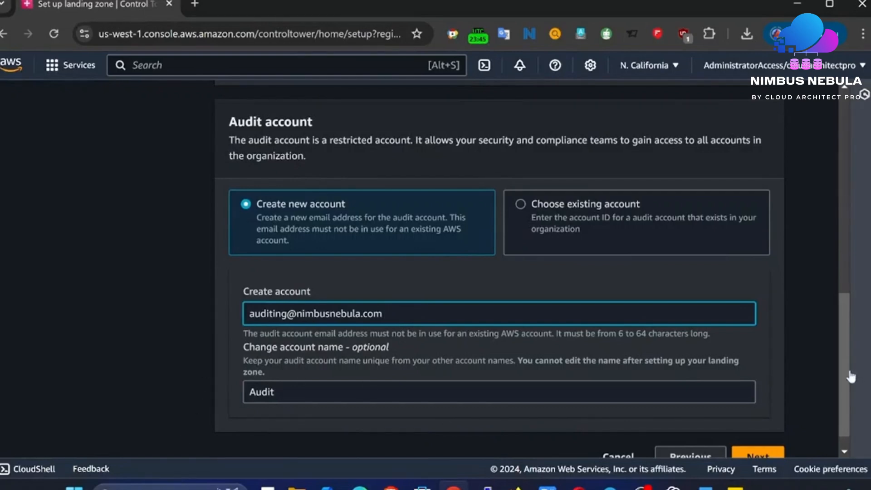
scroll(848, 385, "down", 1)
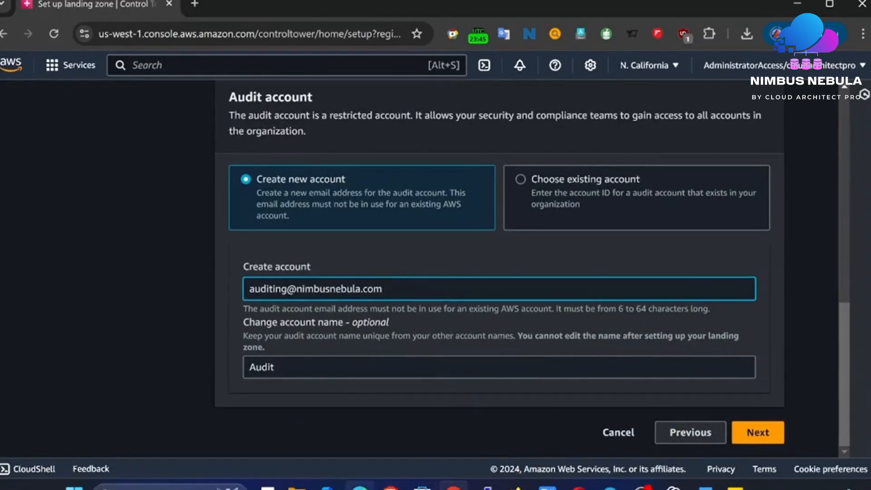
Step: Check the two Gmail inboxes in the other browser windows and return to the landing zone setup
left_click(359, 488)
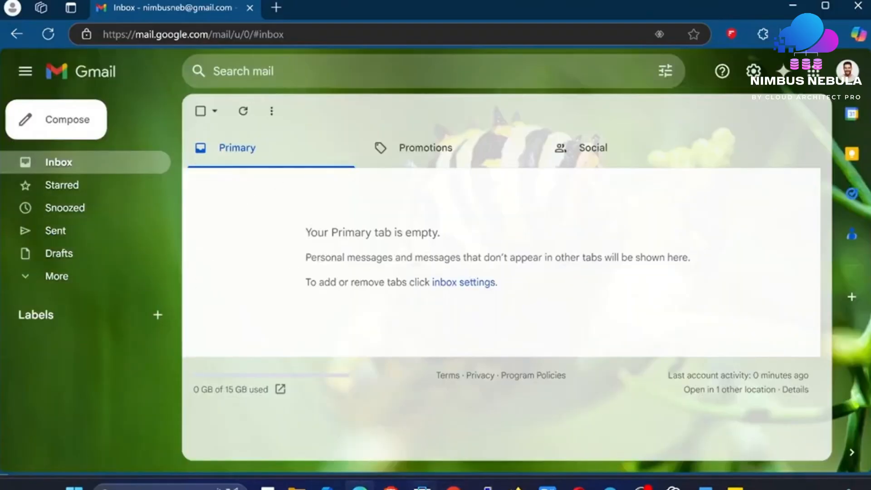
left_click(392, 489)
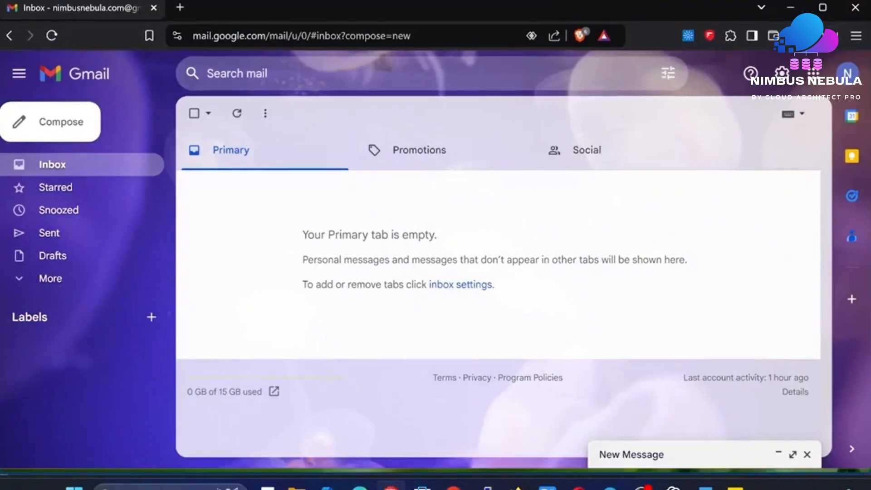
left_click(359, 488)
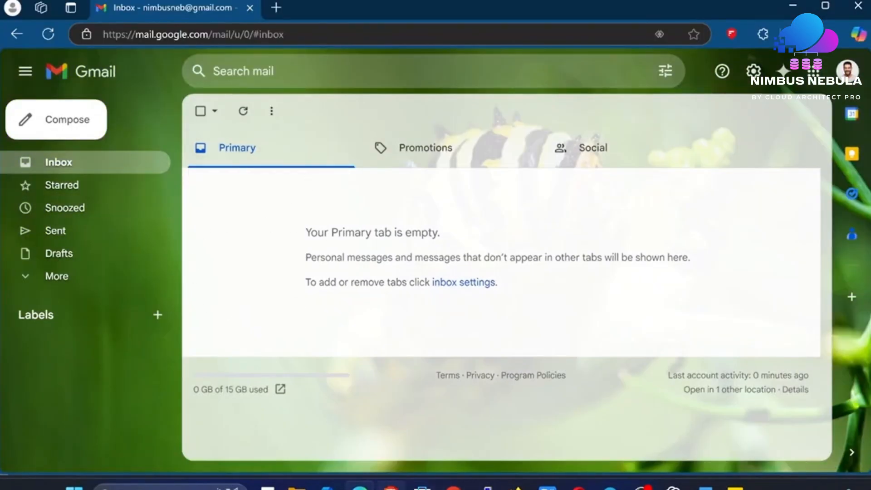
left_click(392, 488)
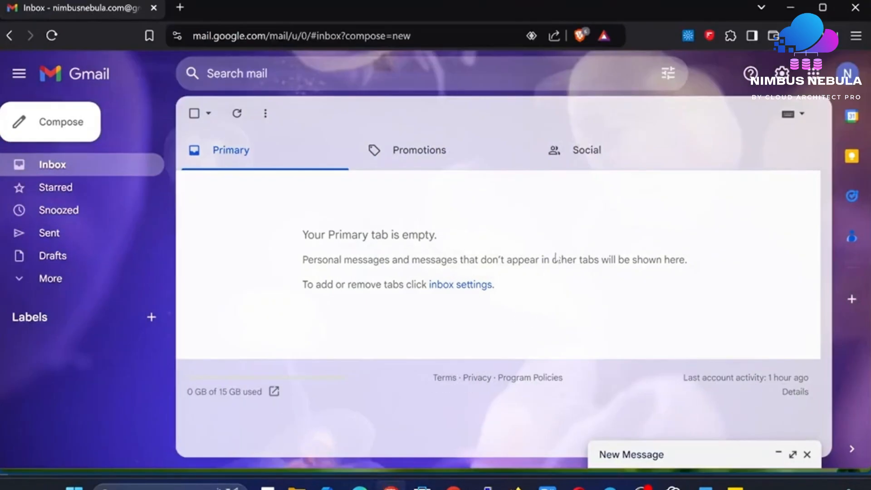
left_click(792, 8)
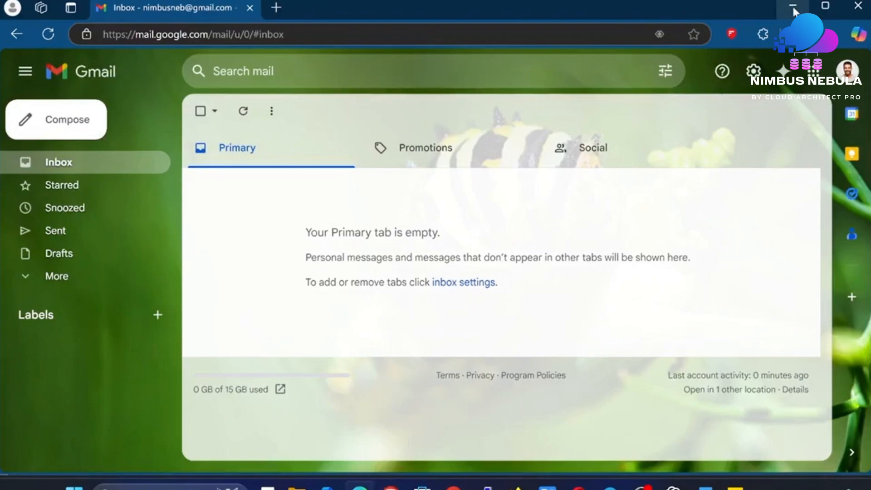
left_click(793, 9)
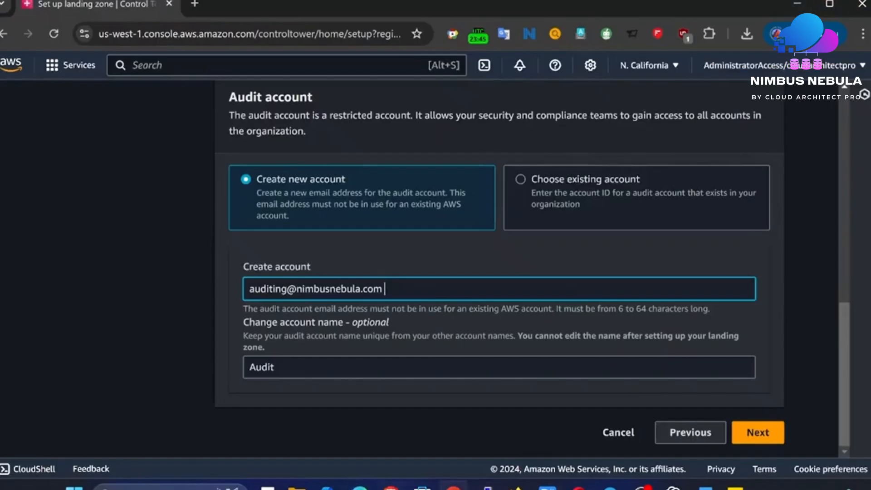
Step: Switch back and forth between the two Gmail inboxes and the landing zone setup to compare the mailboxes before account creation
left_click(391, 488)
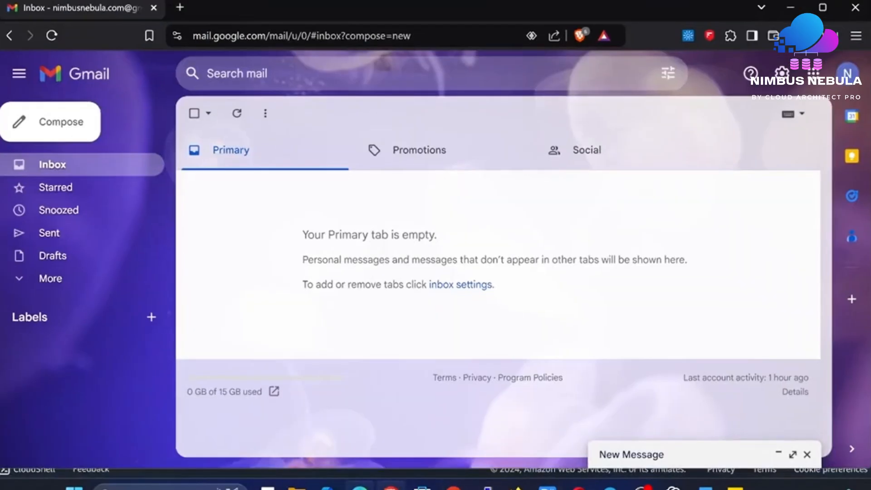
left_click(360, 488)
left_click(360, 488)
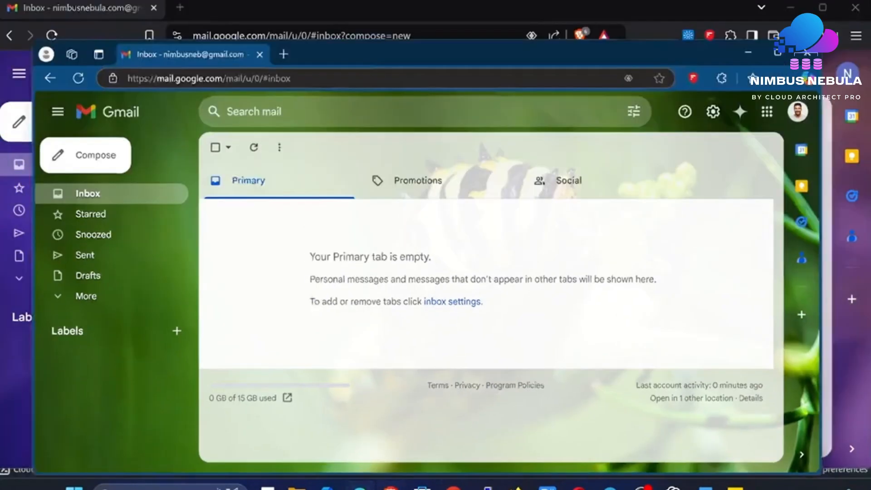
left_click(391, 488)
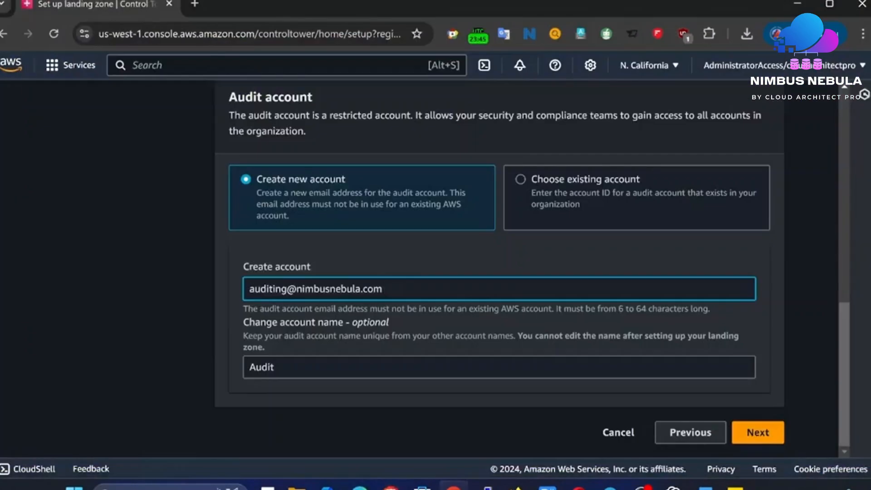
left_click(359, 489)
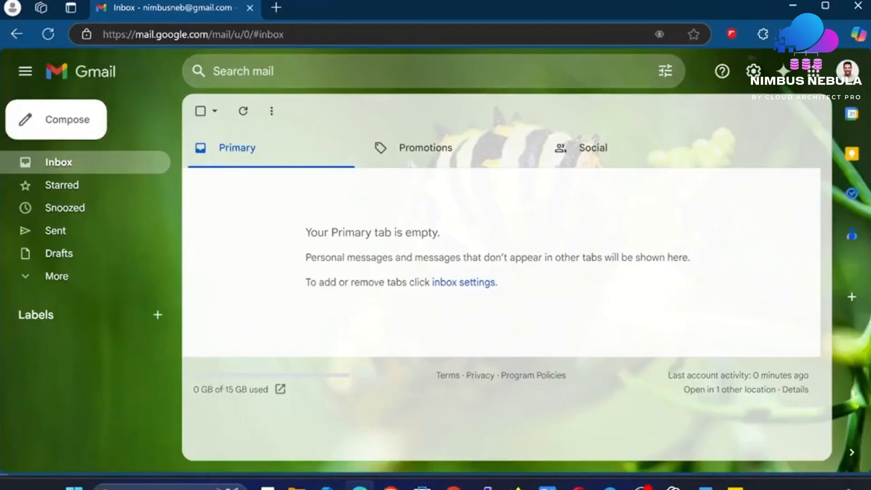
left_click(360, 489)
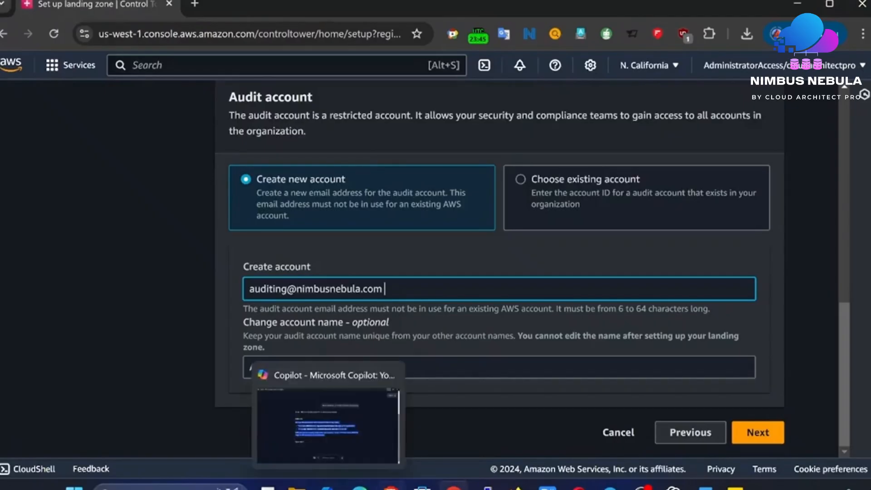
left_click(391, 489)
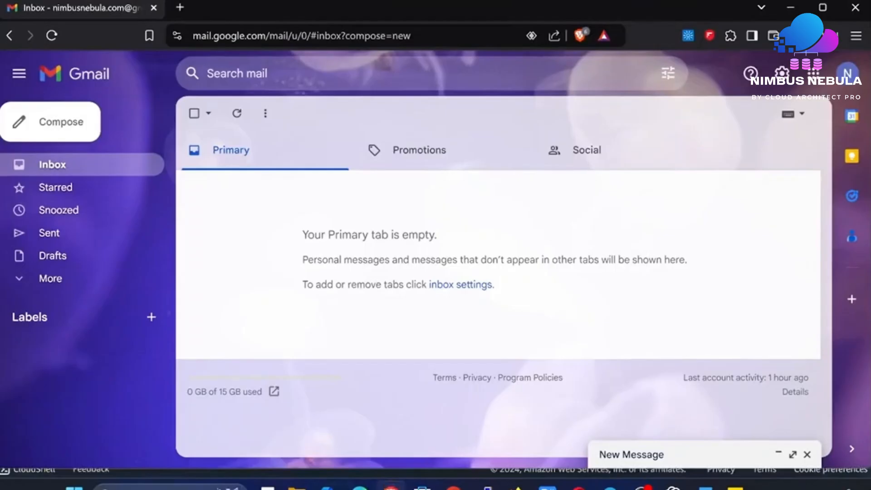
left_click(391, 488)
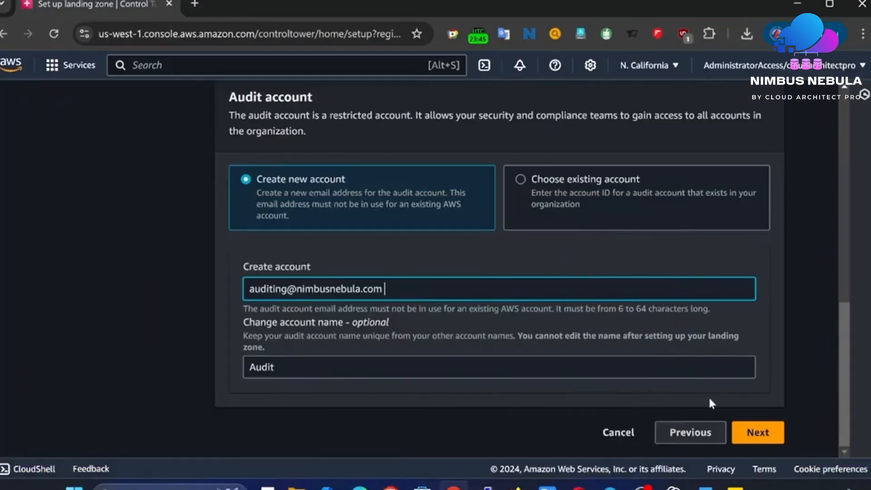
Step: Keep IAM Identity Center account access, CloudTrail enabled, default S3 log retention and KMS encryption unselected in the additional configurations, and continue to the review
left_click(771, 427)
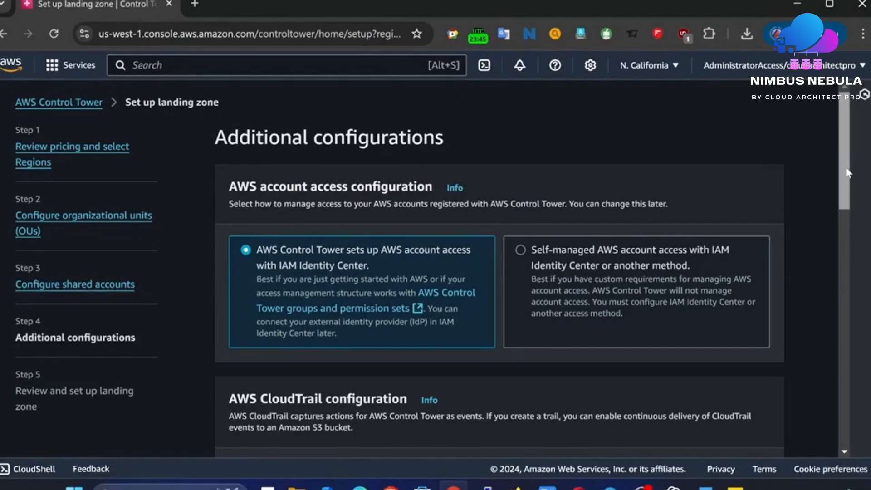
left_click_drag(848, 172, 847, 212)
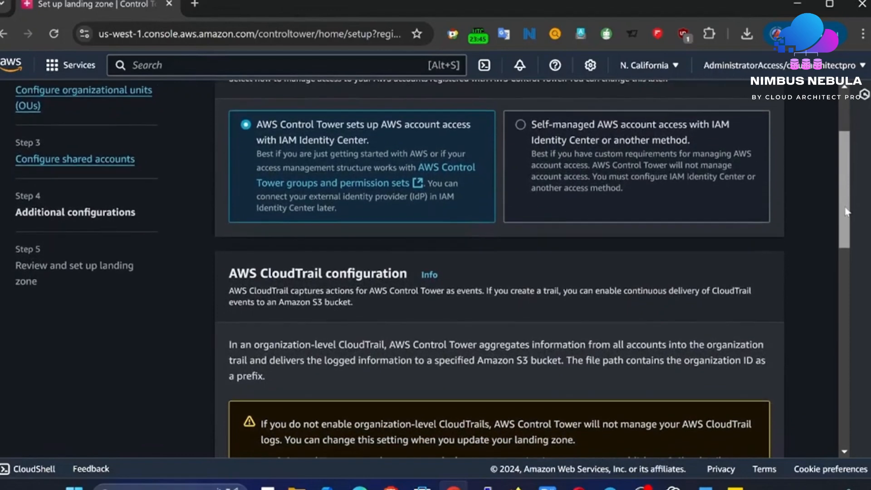
left_click_drag(847, 212, 847, 243)
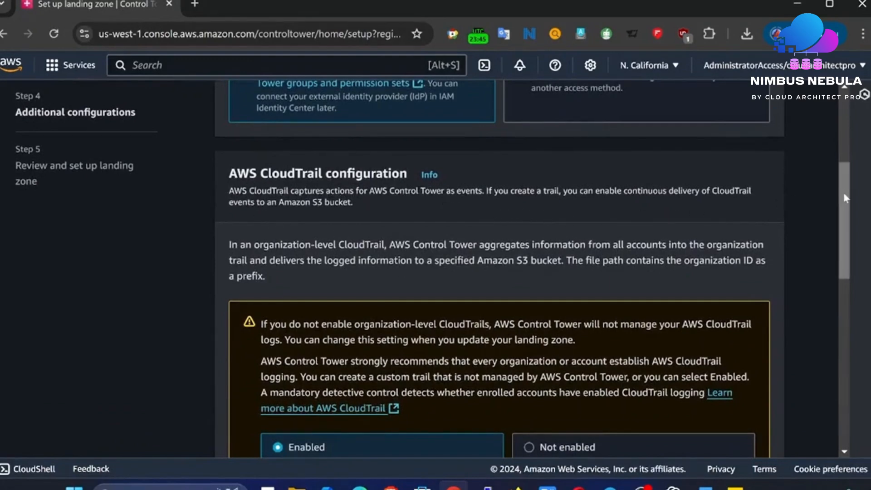
left_click_drag(845, 198, 845, 295)
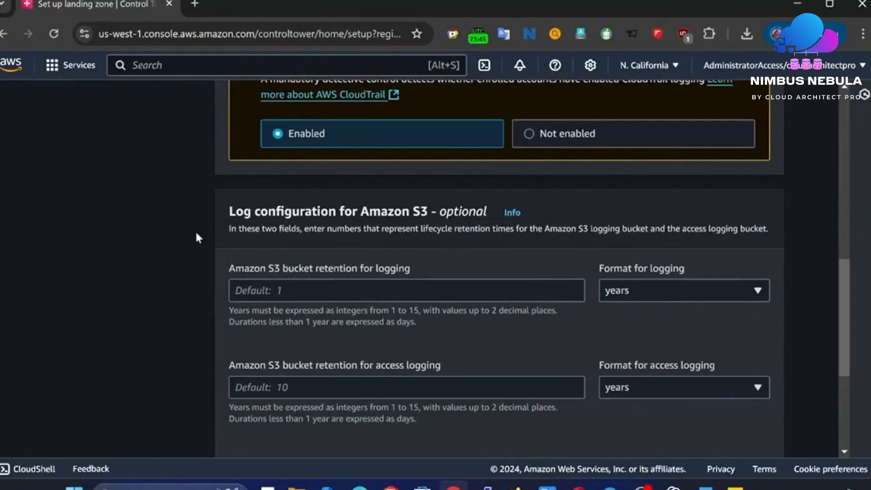
left_click_drag(847, 285, 848, 361)
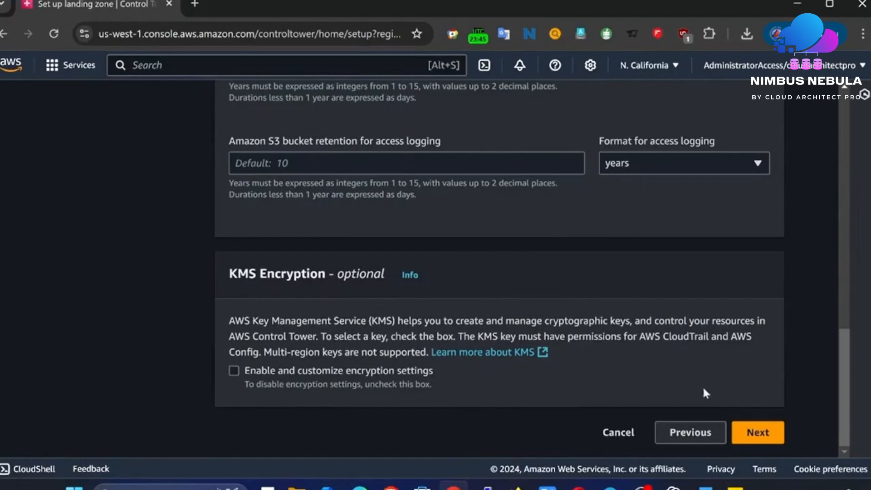
left_click(771, 435)
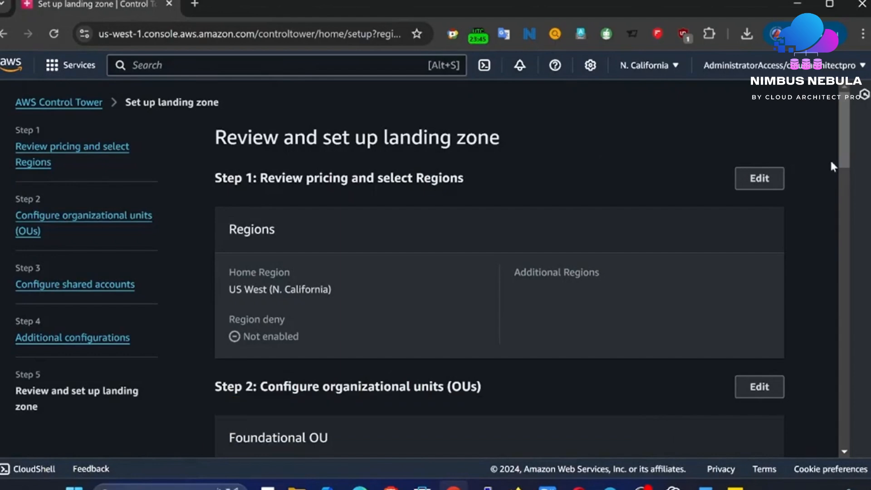
Step: Acknowledge the AWS Control Tower service permissions and guidance at the end of the review, and start setting up the landing zone
left_click_drag(846, 148, 851, 422)
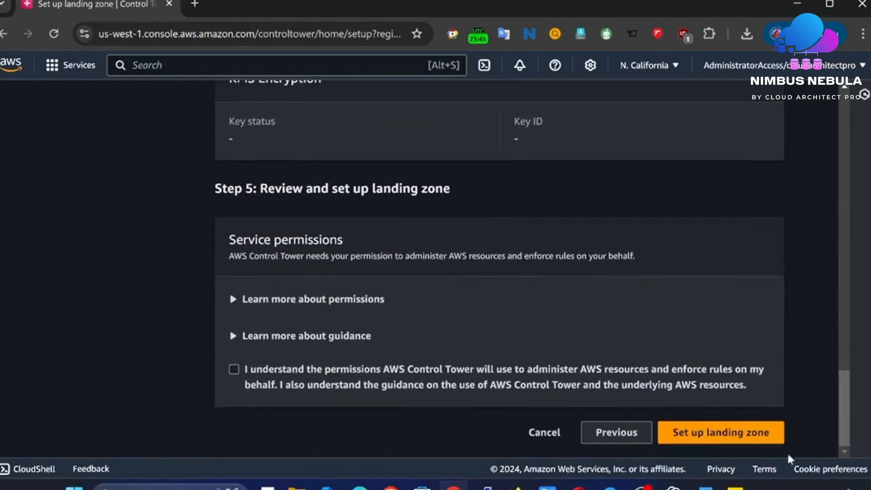
left_click(234, 368)
left_click(744, 442)
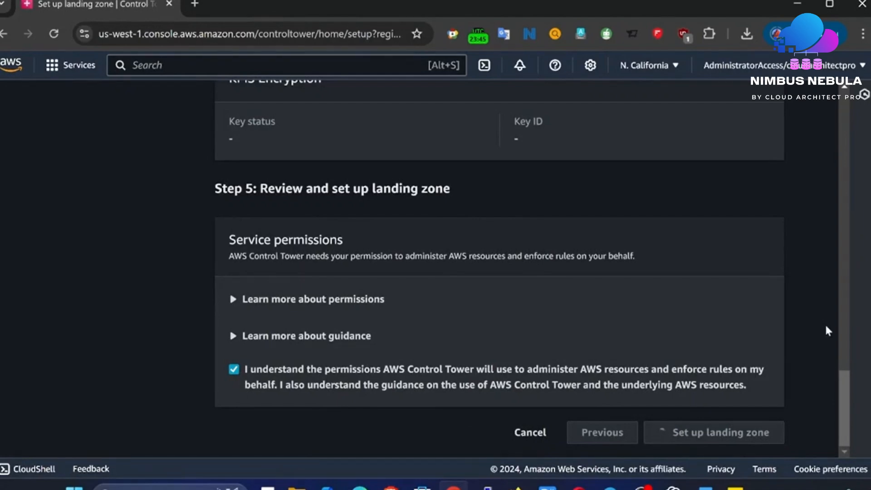
Step: Examine the Control Tower dashboard's environment summary, enabled controls, registered organizational units and enrolled accounts
left_click_drag(847, 399, 851, 188)
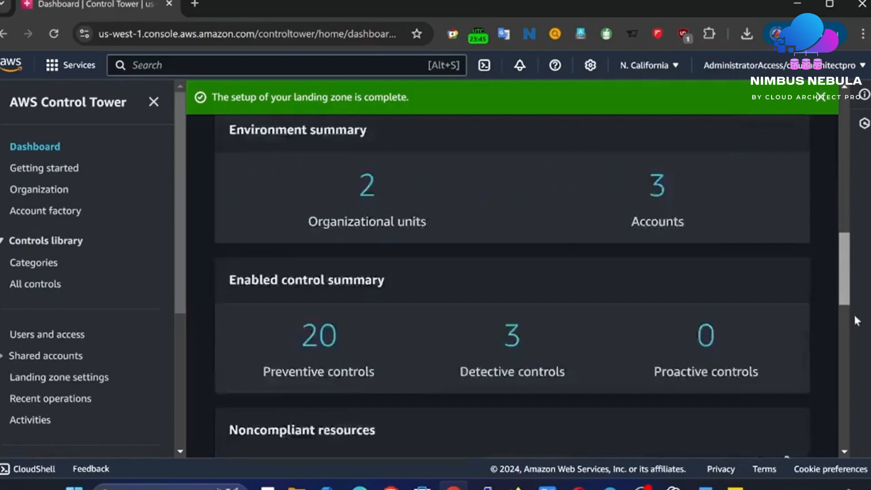
scroll(857, 320, "down", 10)
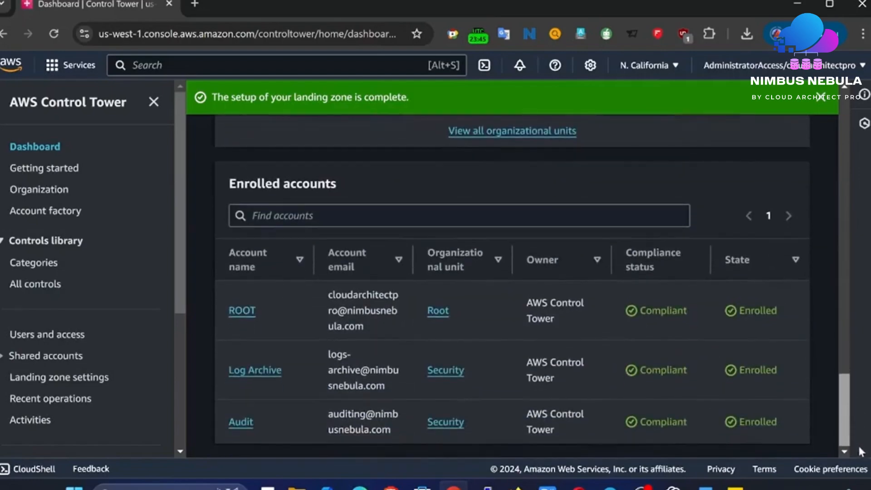
scroll(819, 160, "up", 10)
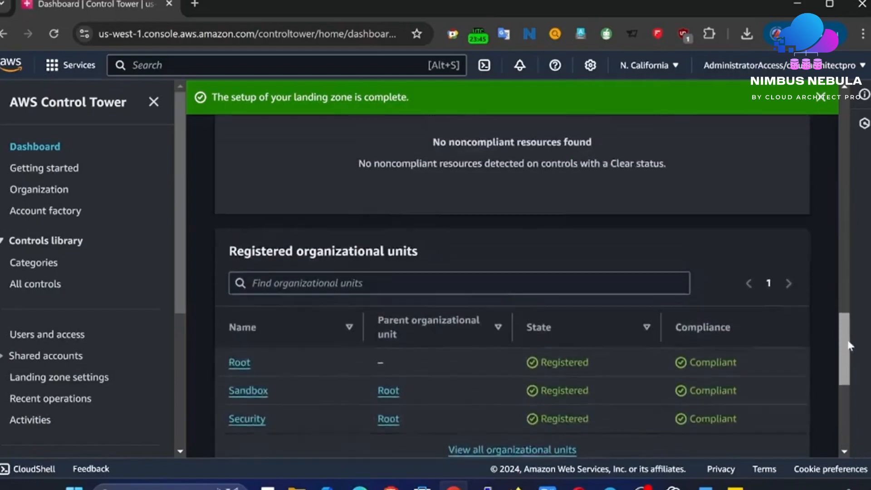
scroll(819, 160, "up", 5)
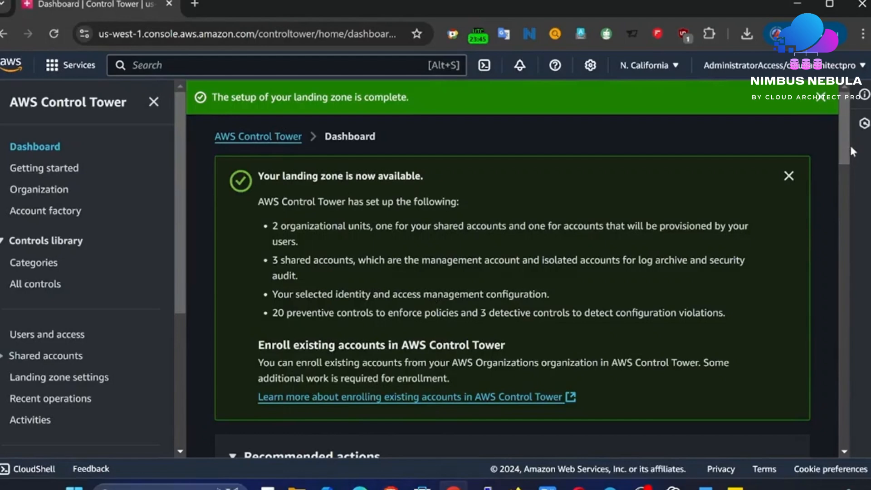
Step: Switch to the Gmail windows and check the inboxes for Amazon Web Services emails about the new accounts
left_click(360, 486)
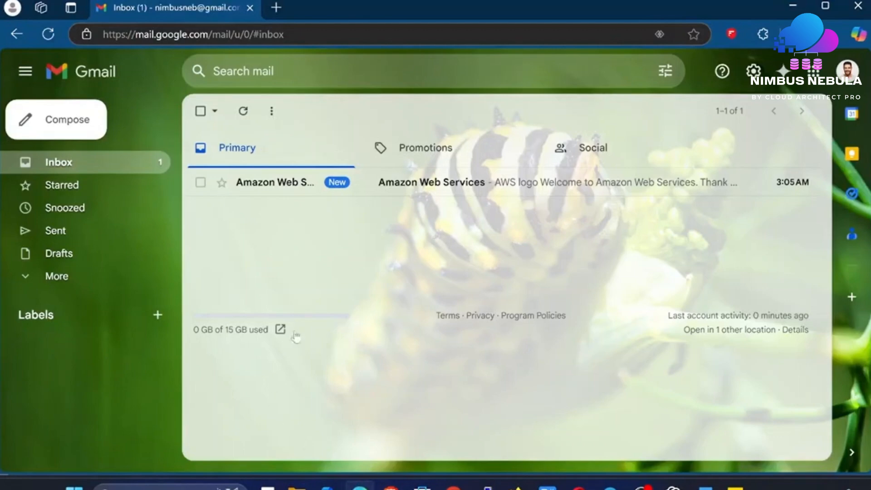
mouse_move(391, 487)
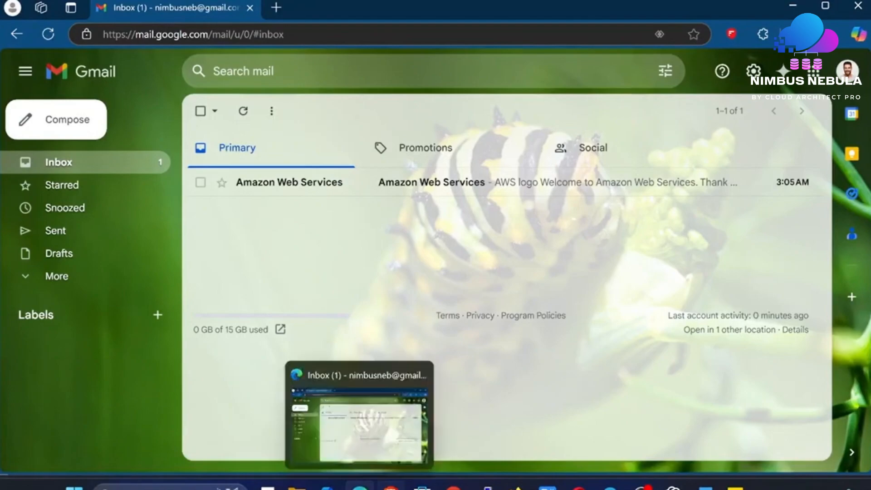
left_click(391, 422)
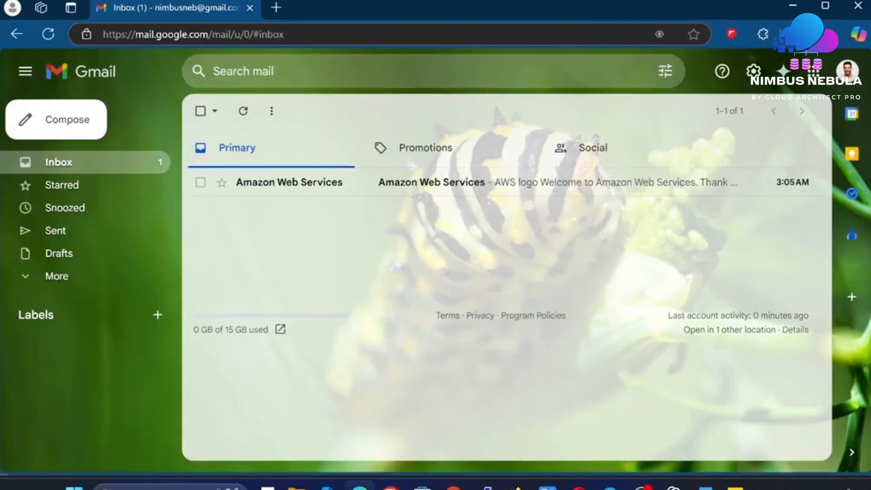
left_click(390, 487)
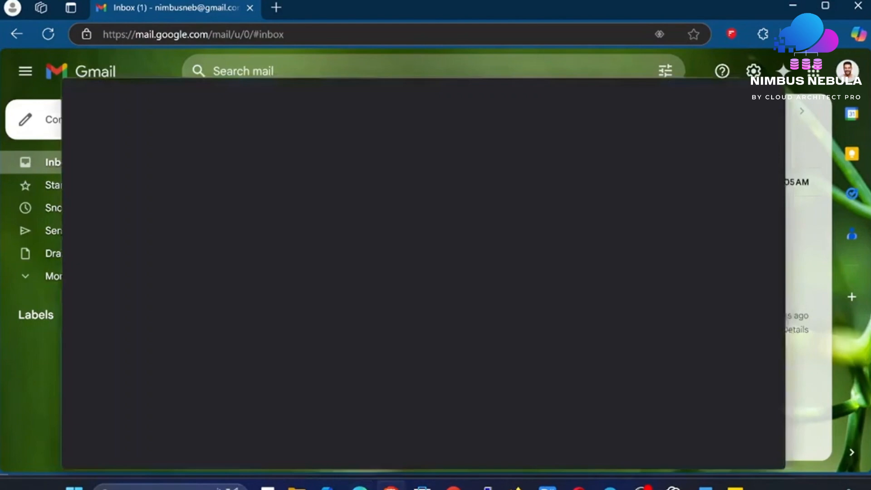
left_click(391, 487)
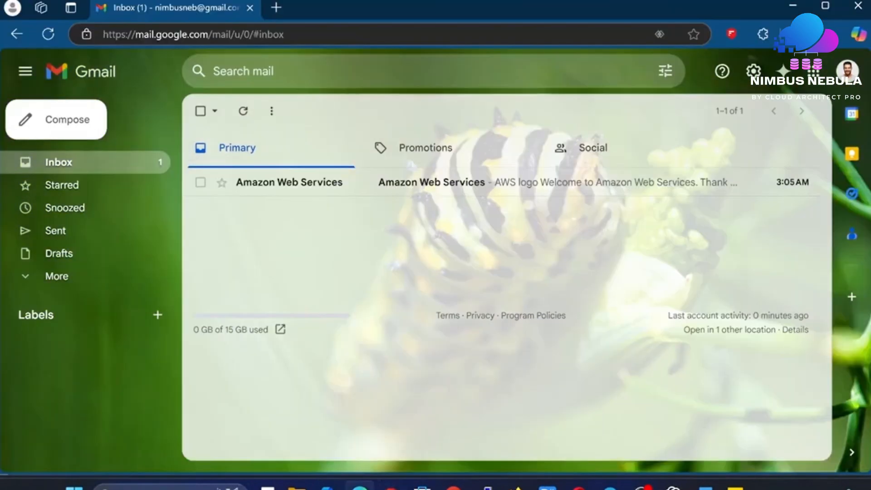